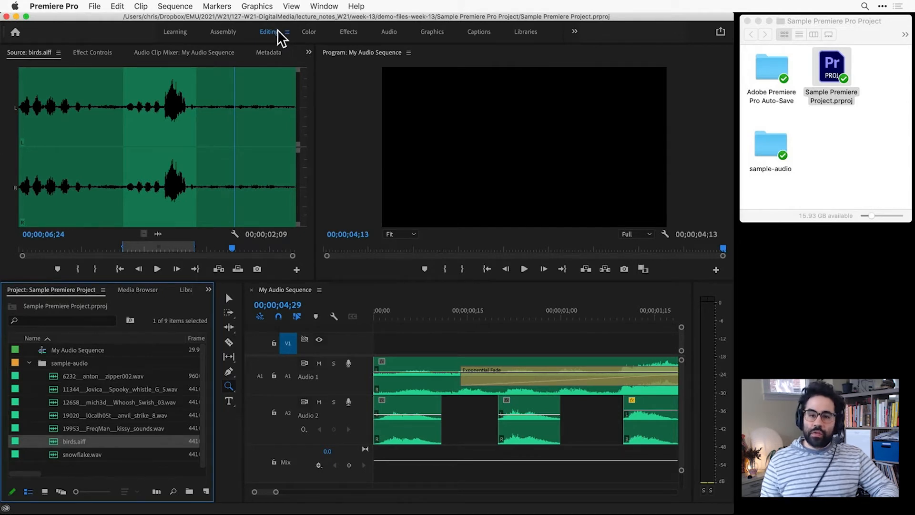
# Step: Switch the workspace to Editing
pyautogui.click(314, 6)
pyautogui.moveTo(347, 20)
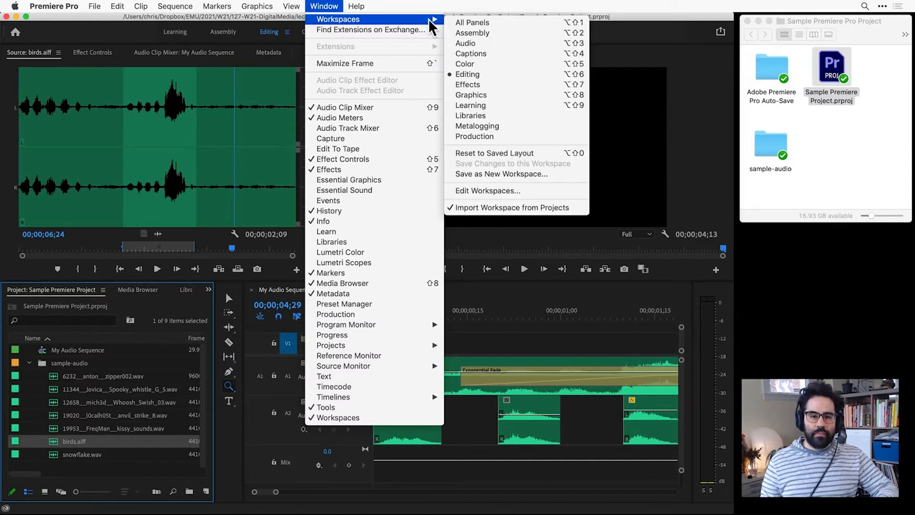
pyautogui.click(494, 75)
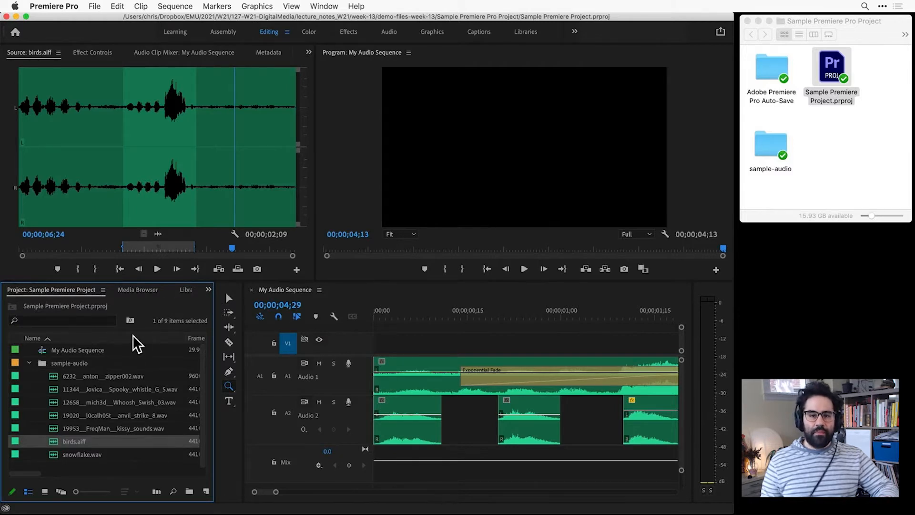
# Step: Look over the source monitor, program monitor, audio meters, timeline, tools and project areas of the Editing workspace
pyautogui.click(228, 190)
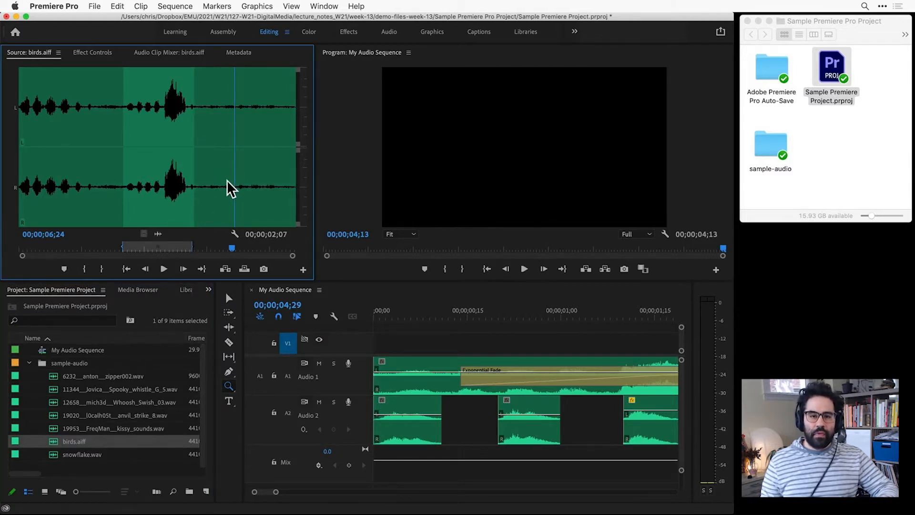
pyautogui.click(367, 138)
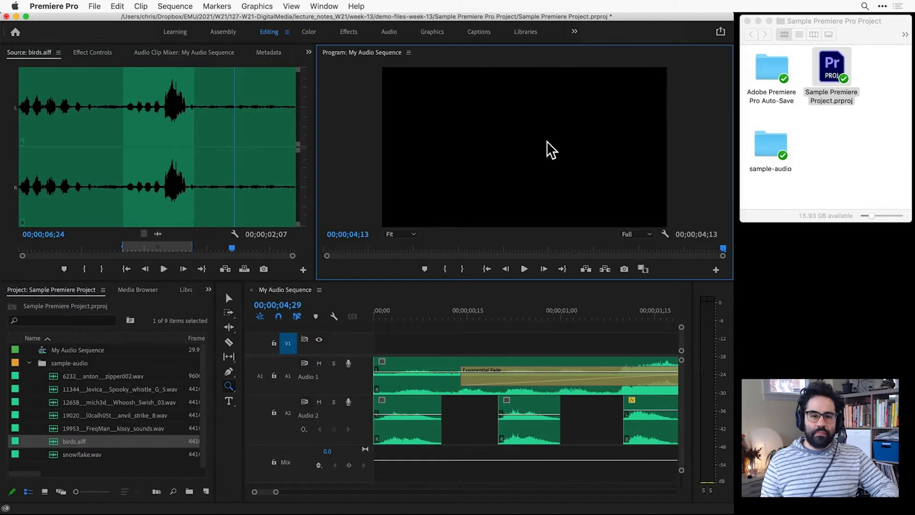
pyautogui.click(721, 318)
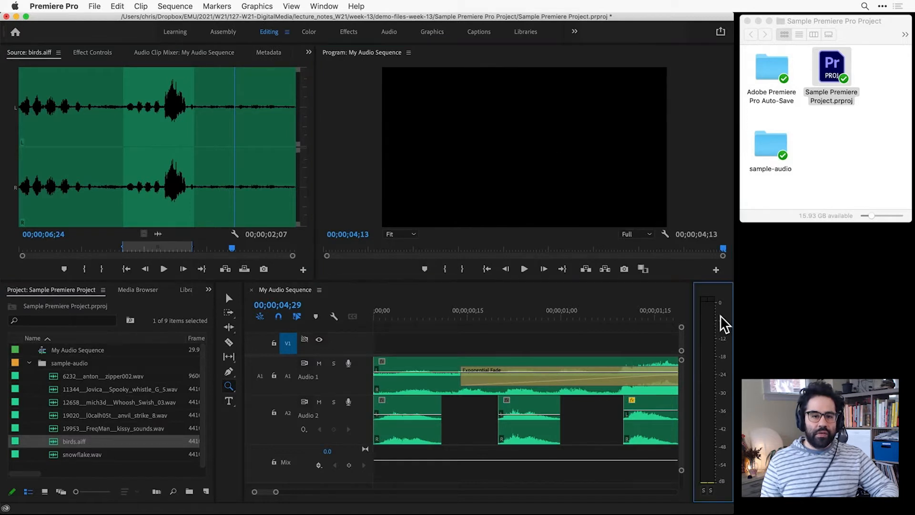
pyautogui.click(607, 329)
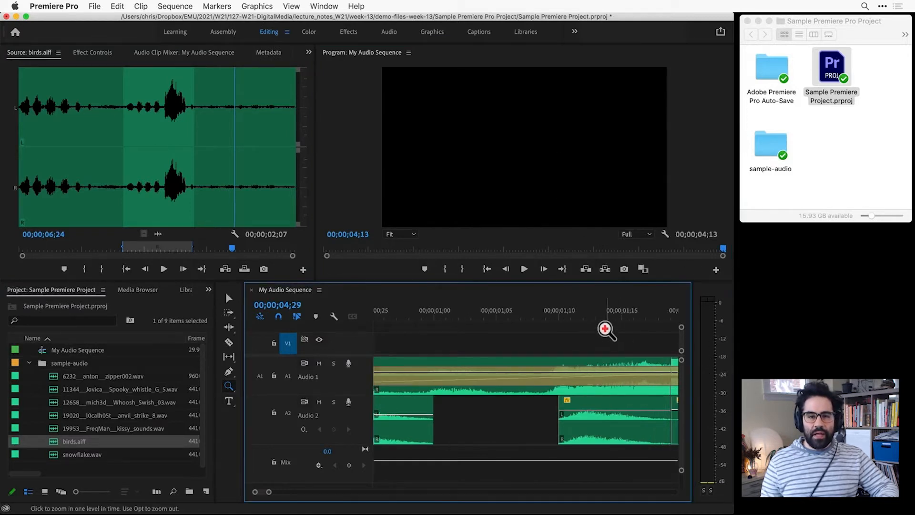
pyautogui.click(234, 436)
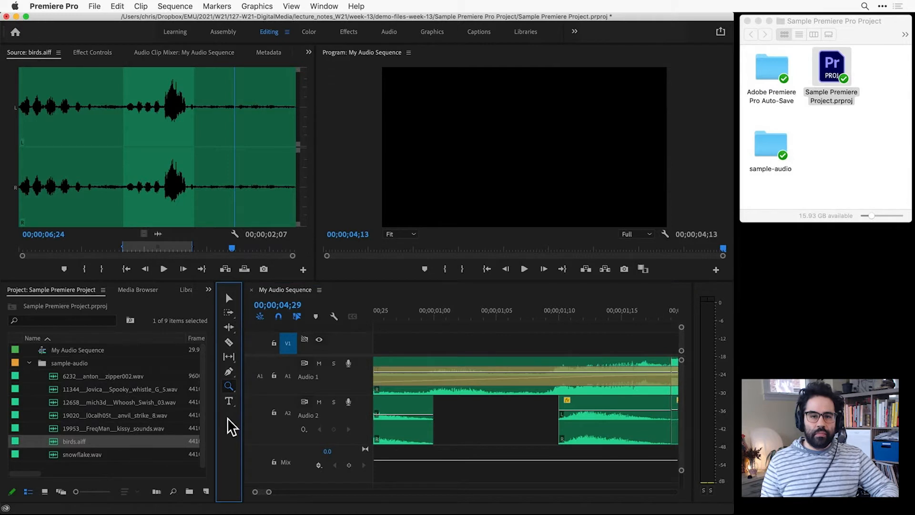
pyautogui.click(154, 311)
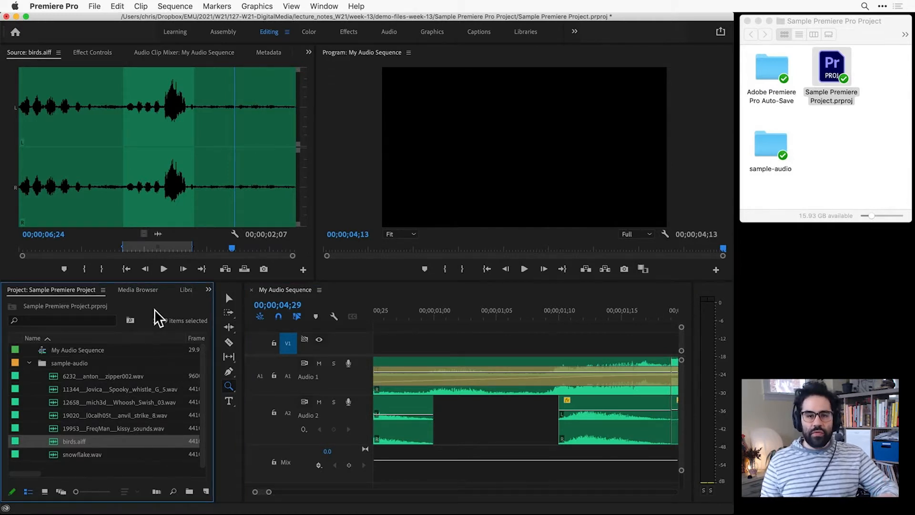
# Step: Go through the audio clips in the sample-audio bin and select My Audio Sequence in the project
pyautogui.click(97, 417)
pyautogui.click(102, 403)
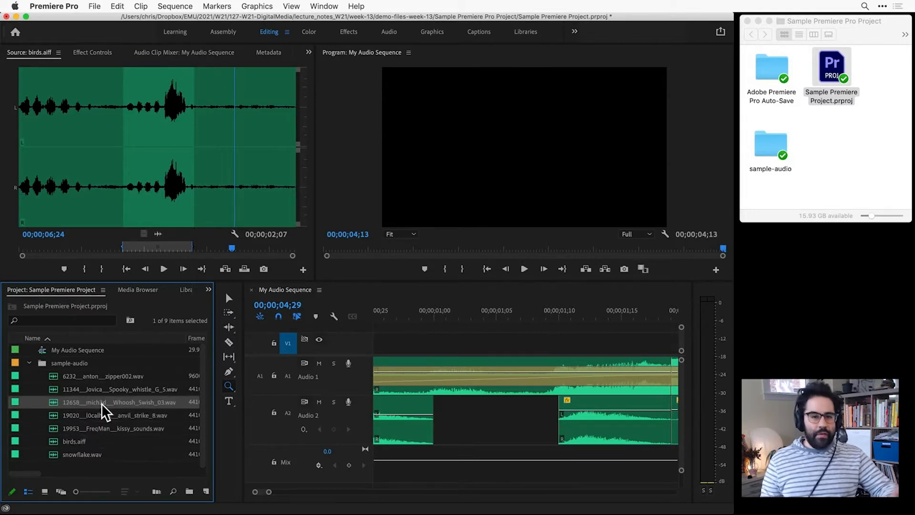
pyautogui.click(104, 387)
pyautogui.click(106, 376)
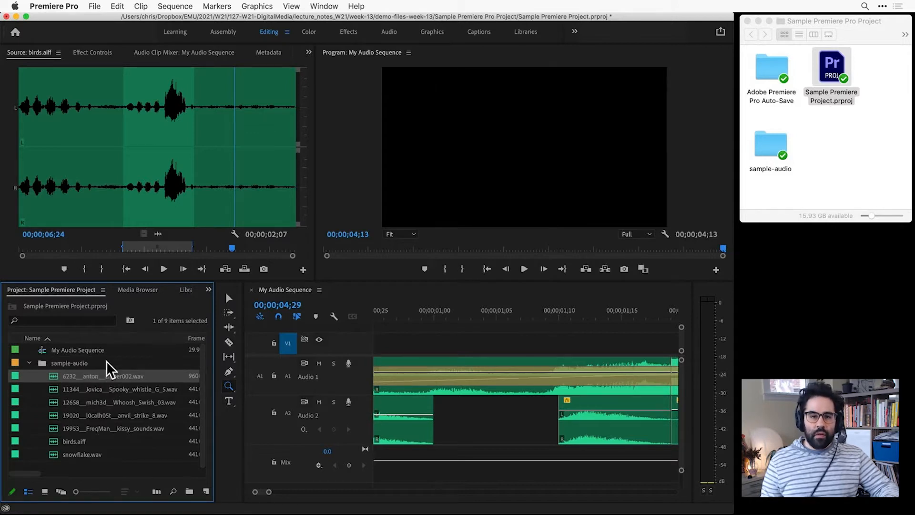
pyautogui.click(108, 351)
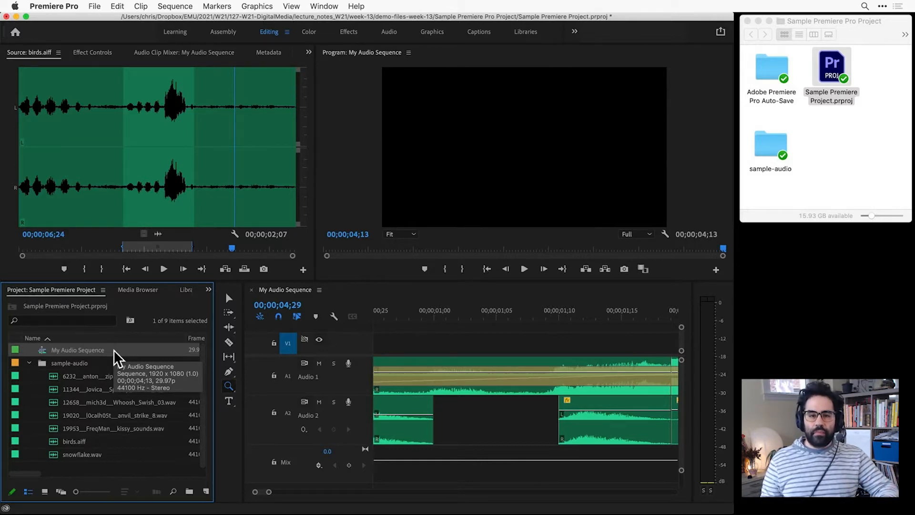
# Step: View the hidden Effects and Markers views grouped with the project, and return to the project's item list
pyautogui.click(208, 290)
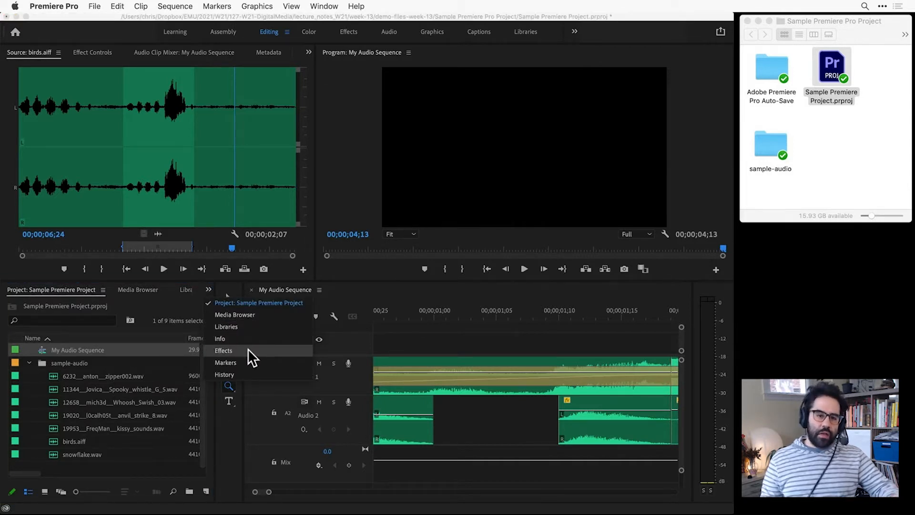
pyautogui.click(248, 351)
pyautogui.click(182, 288)
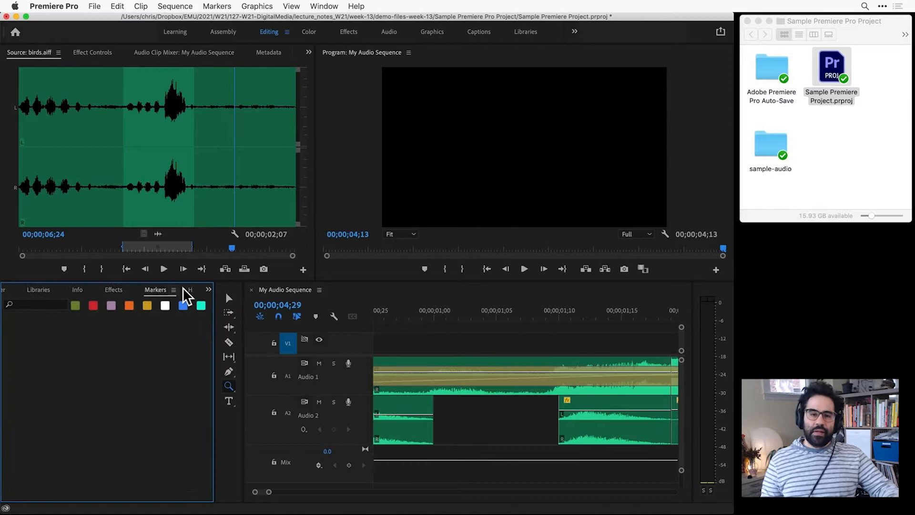
pyautogui.click(209, 290)
pyautogui.click(222, 302)
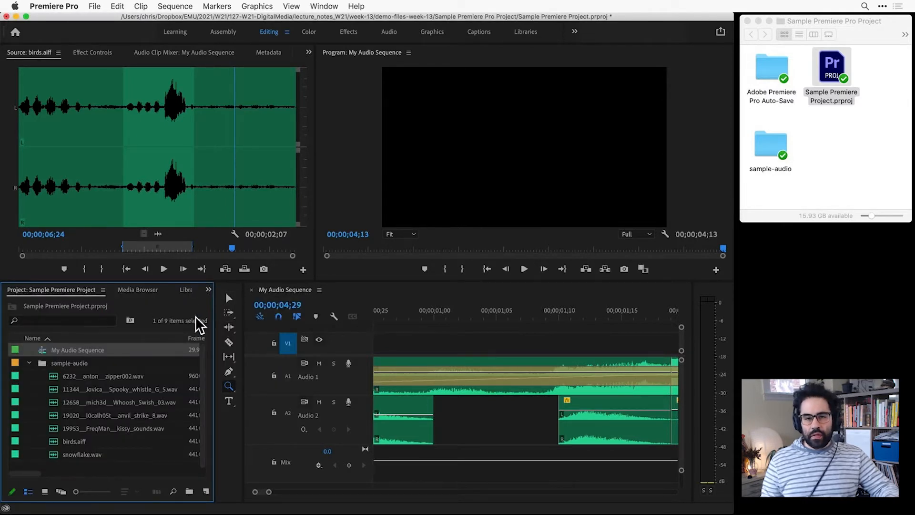
# Step: Preview birds.aiff in the source monitor from 00;00;02;12 and stop playback at 00;00;04;18
pyautogui.click(184, 131)
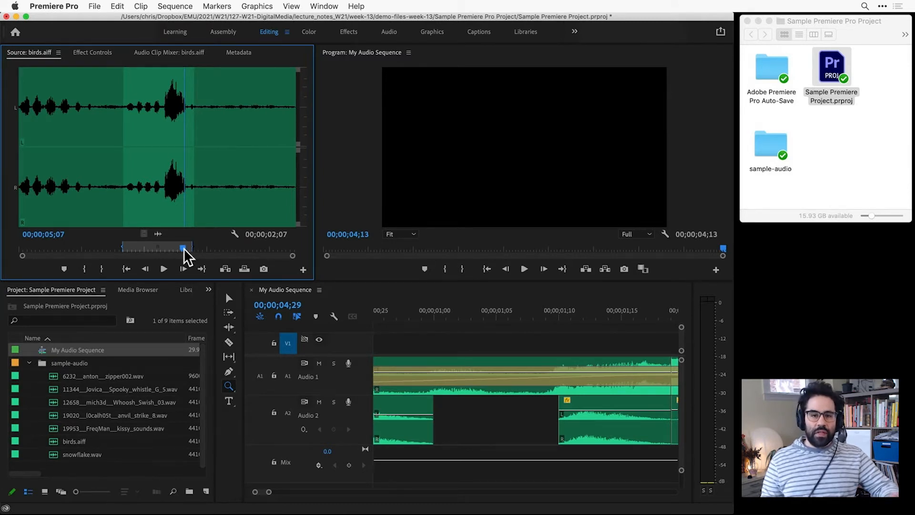
pyautogui.moveTo(185, 249); pyautogui.dragTo(95, 249)
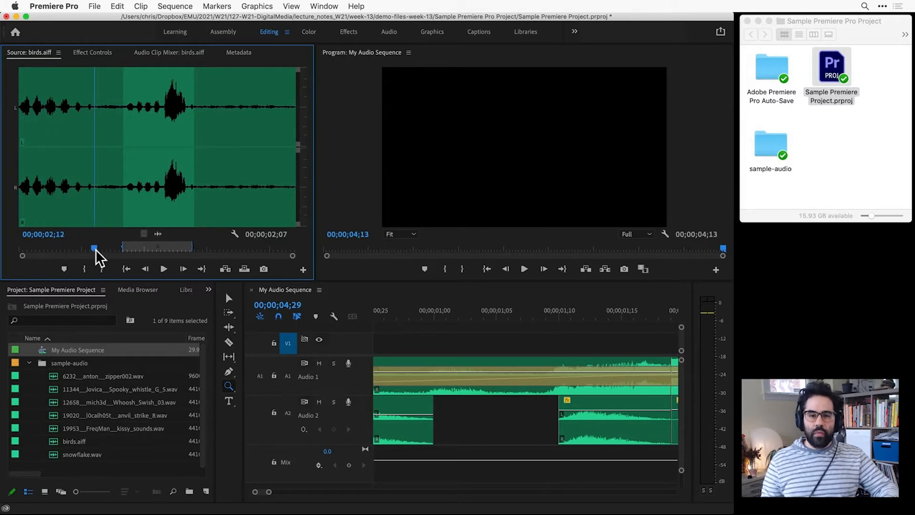
pyautogui.click(163, 268)
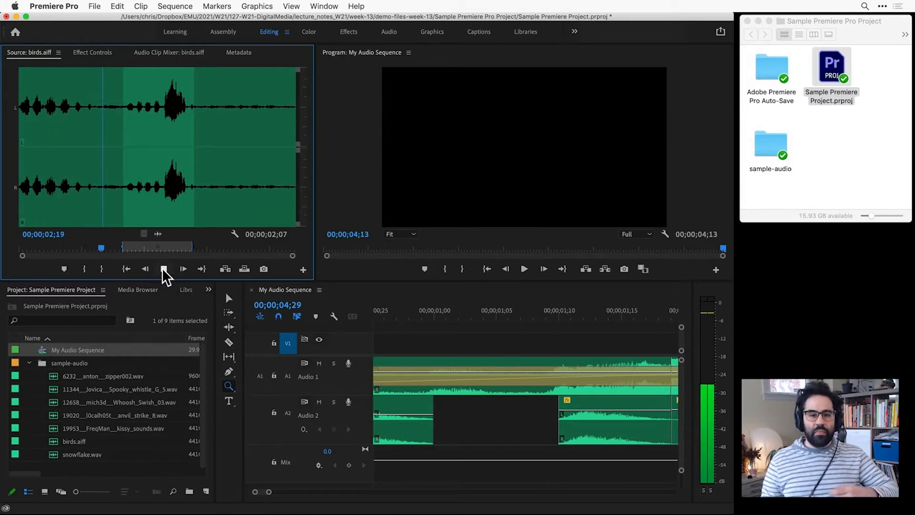
pyautogui.click(161, 267)
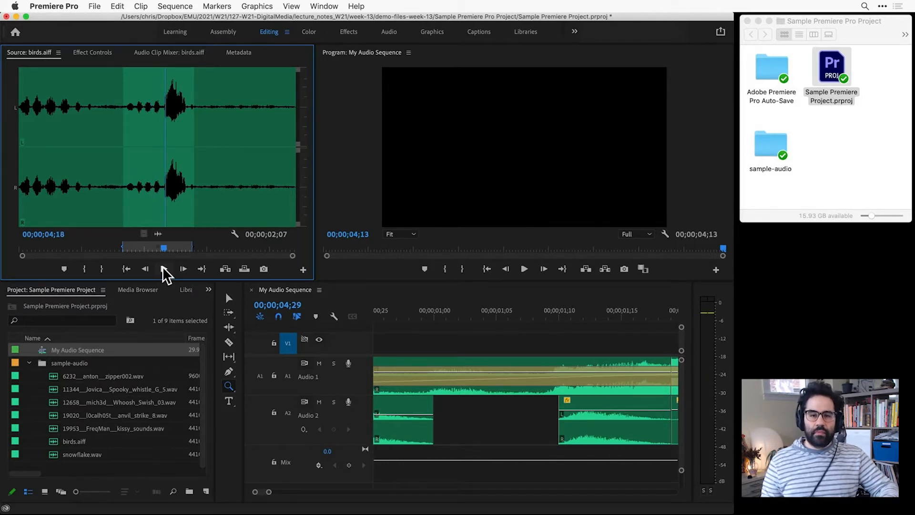
# Step: Play My Audio Sequence in the program monitor from 00;00;01;05 and examine the audio meters
pyautogui.click(350, 154)
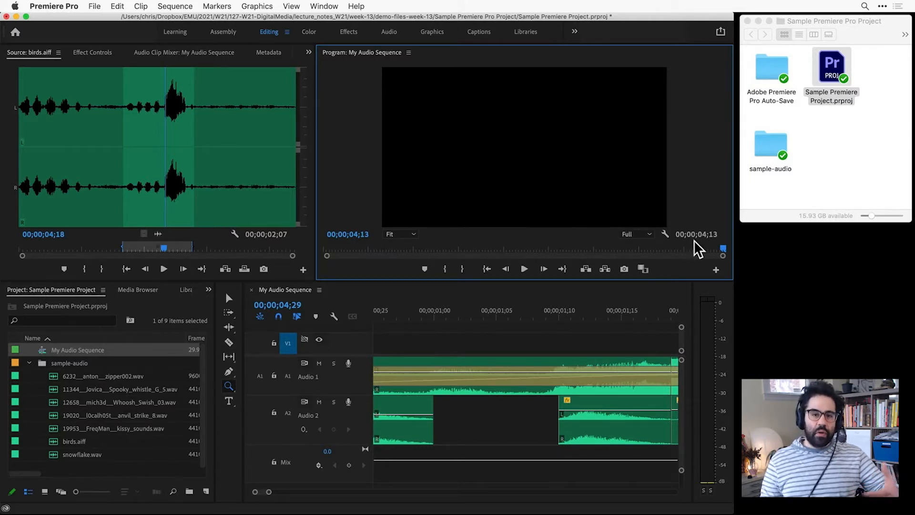
pyautogui.moveTo(723, 246); pyautogui.dragTo(429, 245)
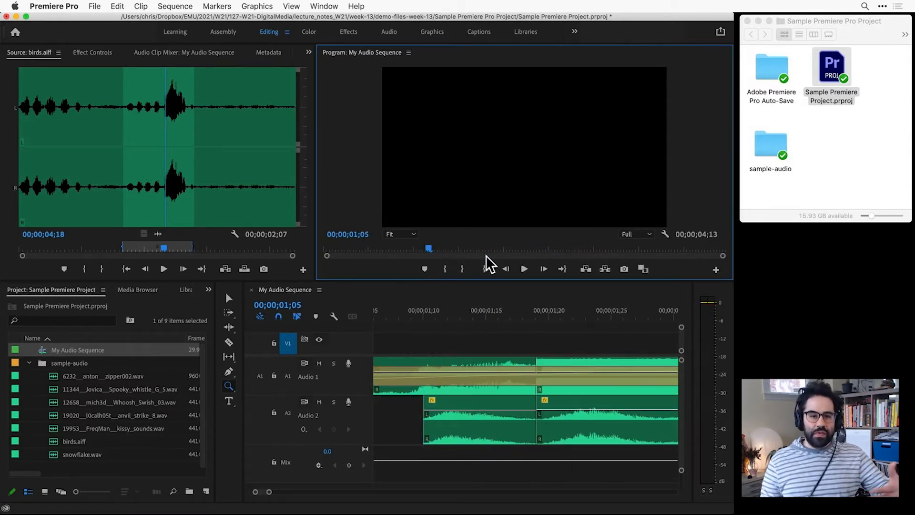
pyautogui.click(525, 267)
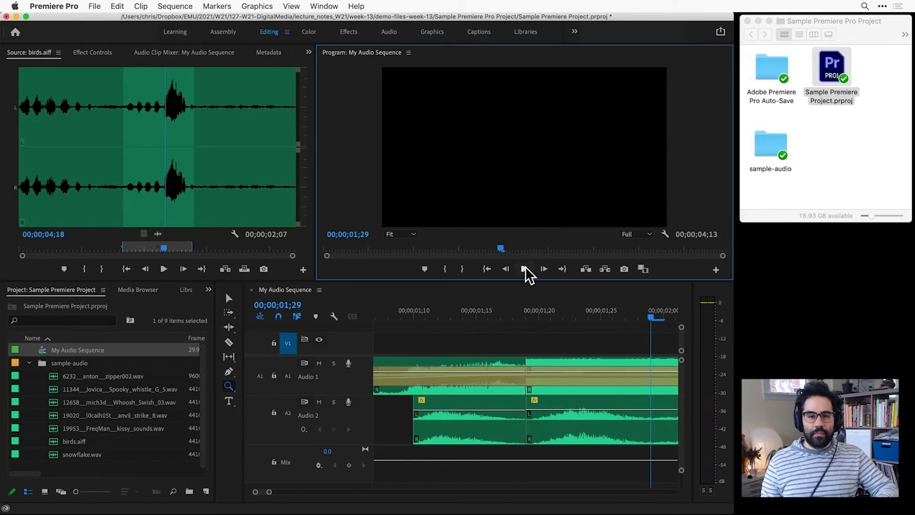
pyautogui.click(720, 345)
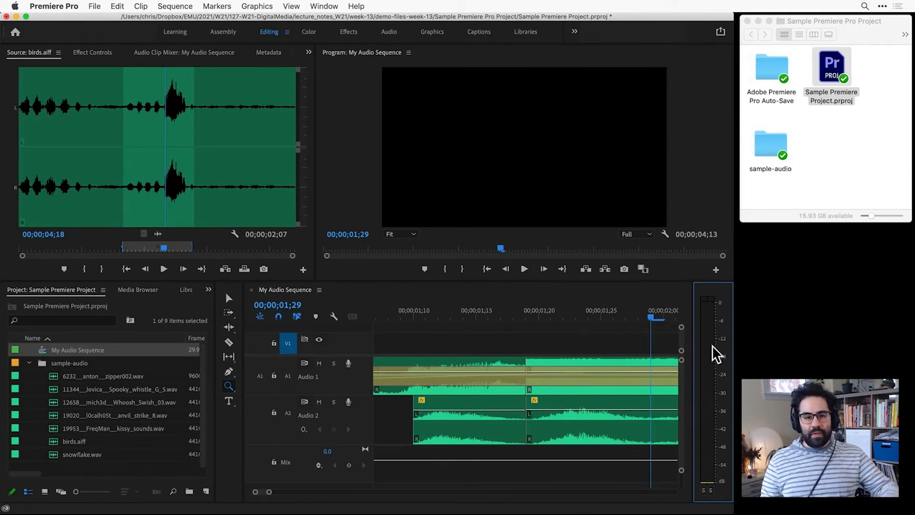
pyautogui.click(527, 270)
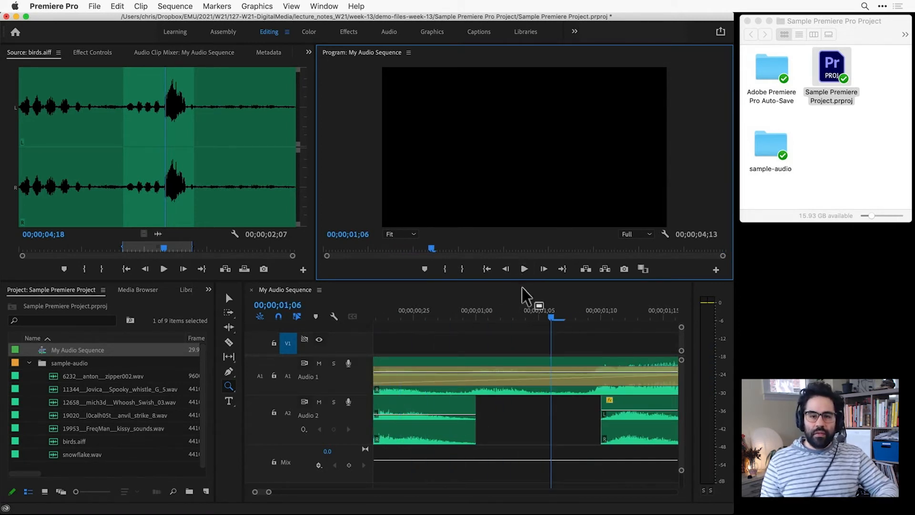
pyautogui.click(522, 288)
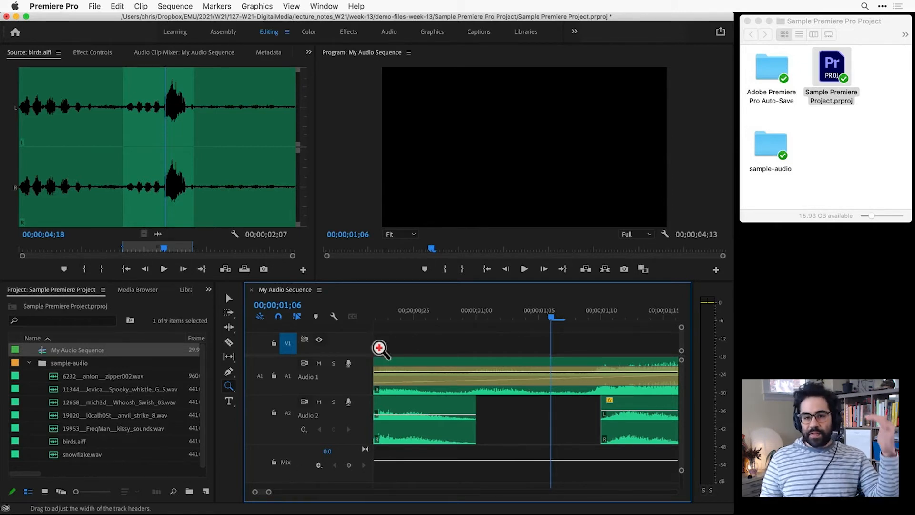
# Step: Move the sequence playhead to 00;00;00;13 and zoom the timeline out to fit every clip
pyautogui.click(545, 318)
pyautogui.moveTo(546, 318)
pyautogui.mouseDown()
pyautogui.moveTo(367, 320)
pyautogui.moveTo(598, 319)
pyautogui.moveTo(519, 322)
pyautogui.moveTo(535, 320)
pyautogui.mouseUp()
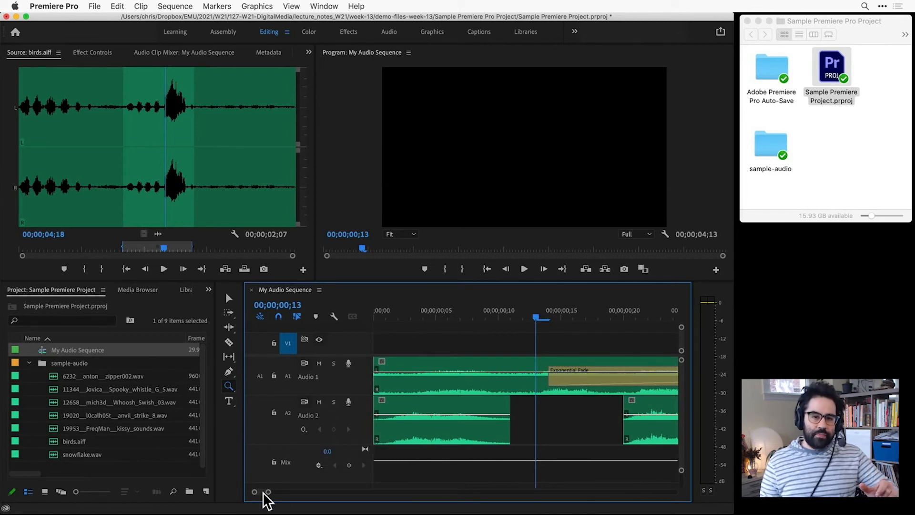
pyautogui.moveTo(262, 492); pyautogui.dragTo(292, 497)
pyautogui.moveTo(290, 499)
pyautogui.mouseDown()
pyautogui.moveTo(274, 499)
pyautogui.moveTo(307, 502)
pyautogui.mouseUp()
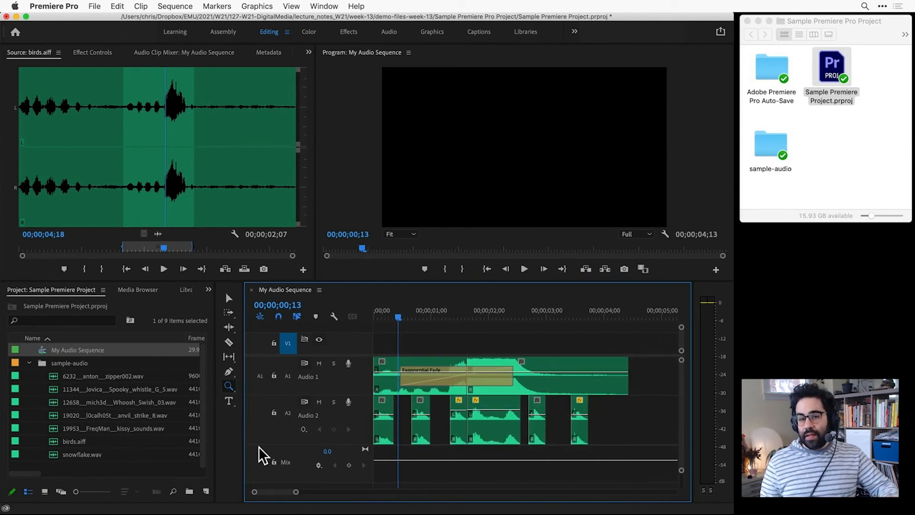
# Step: Using the Selection tool, move the last spooky whistle clip on Audio 1 to start at 00;00;02;17
pyautogui.click(228, 437)
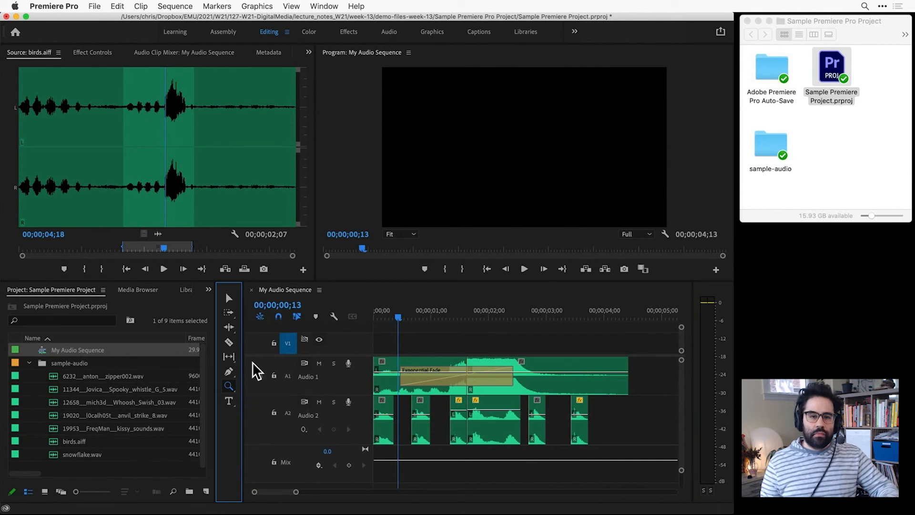
pyautogui.click(234, 299)
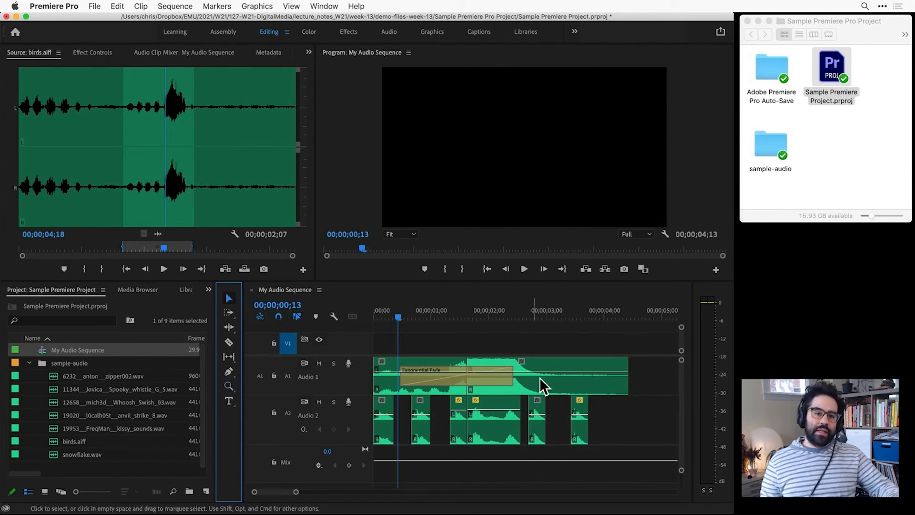
pyautogui.moveTo(561, 380); pyautogui.dragTo(612, 386)
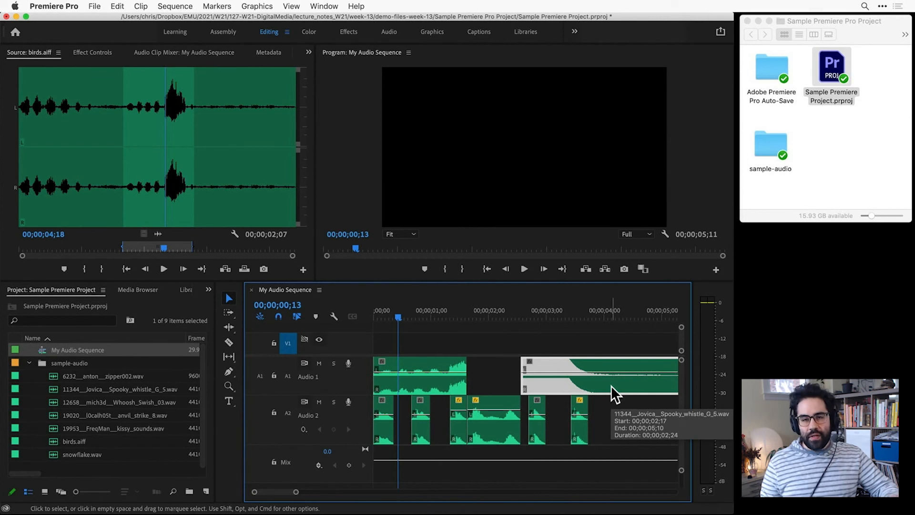
# Step: Try panning the timeline with the Hand tool
pyautogui.click(234, 387)
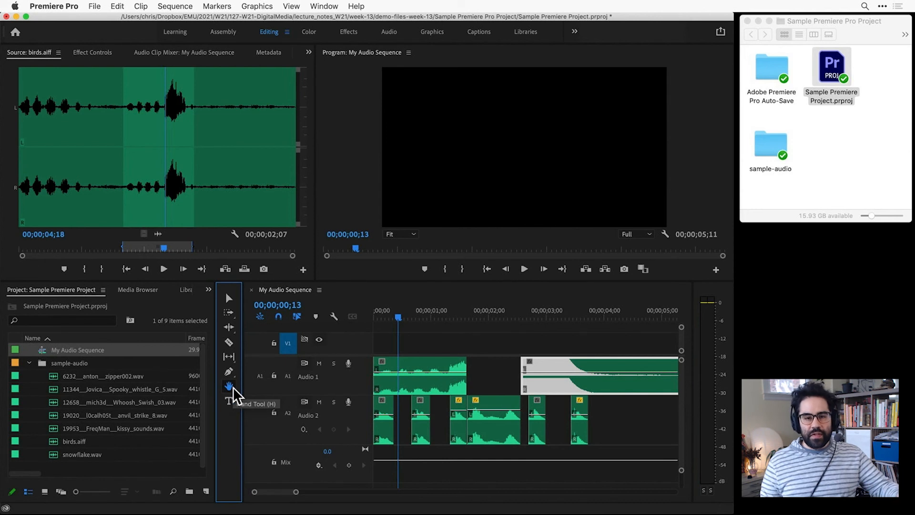
pyautogui.moveTo(546, 389); pyautogui.dragTo(595, 394)
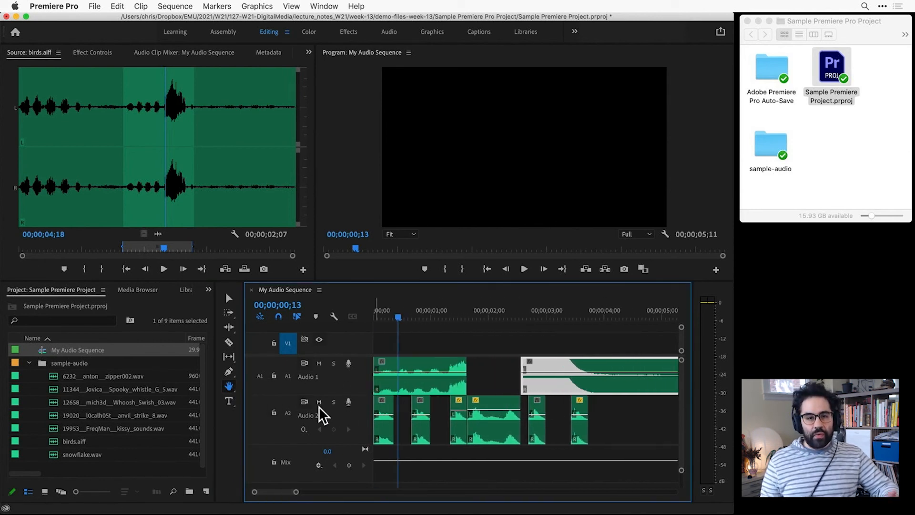
# Step: Zoom in near the start of the timeline with the Zoom tool and move the playhead to 00;00;00;10
pyautogui.click(227, 390)
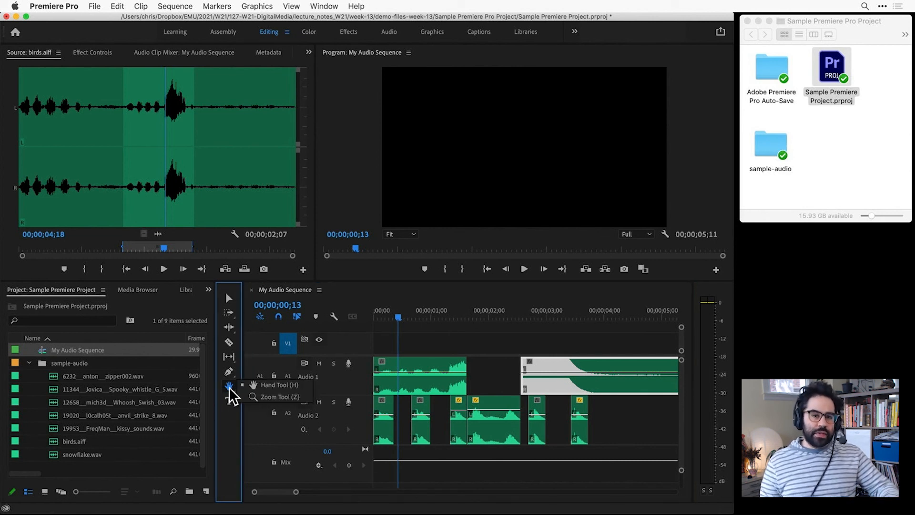
pyautogui.click(252, 396)
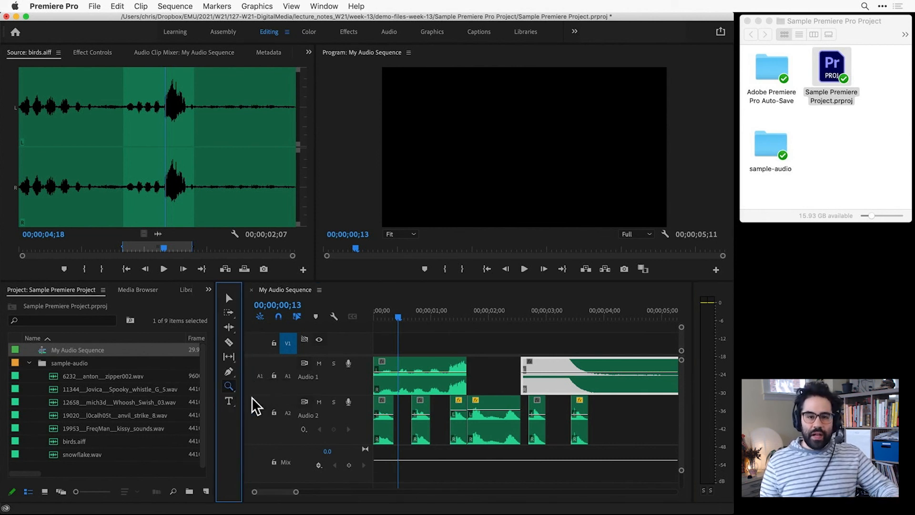
pyautogui.click(400, 396)
pyautogui.scroll(3, 393, 396)
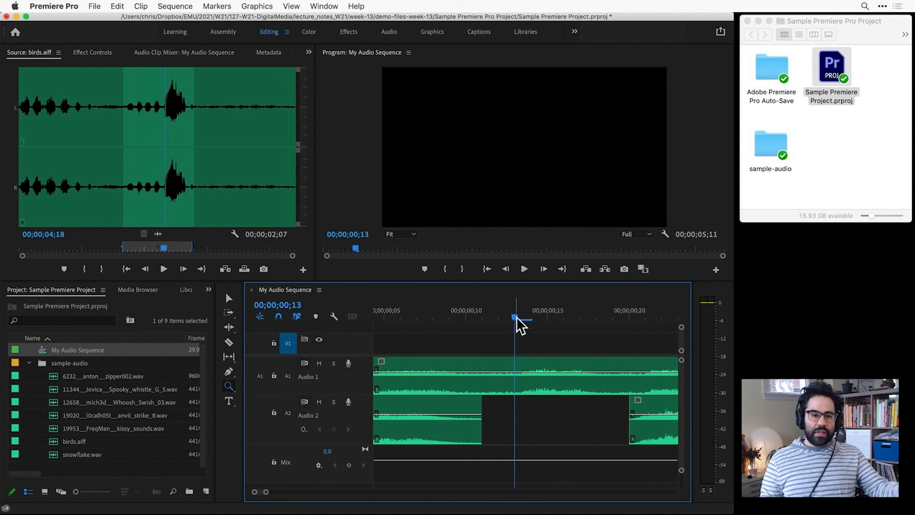
pyautogui.moveTo(509, 316); pyautogui.dragTo(464, 319)
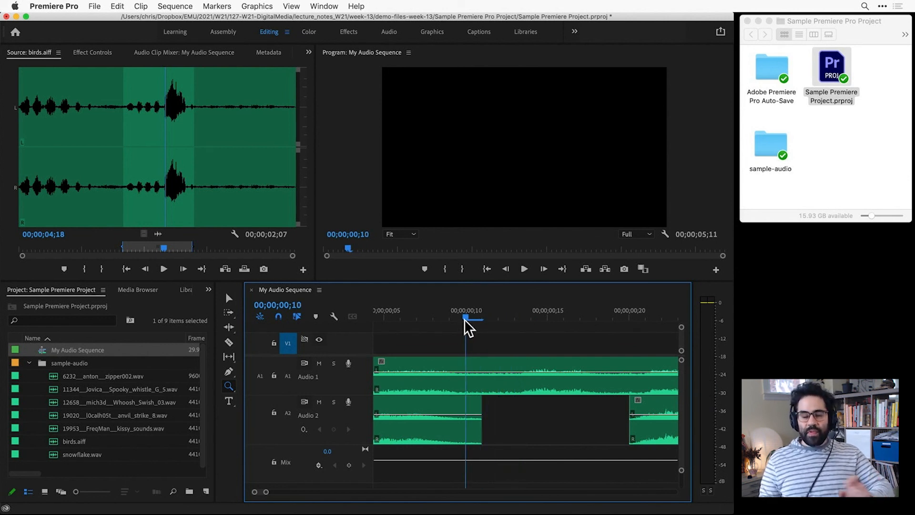